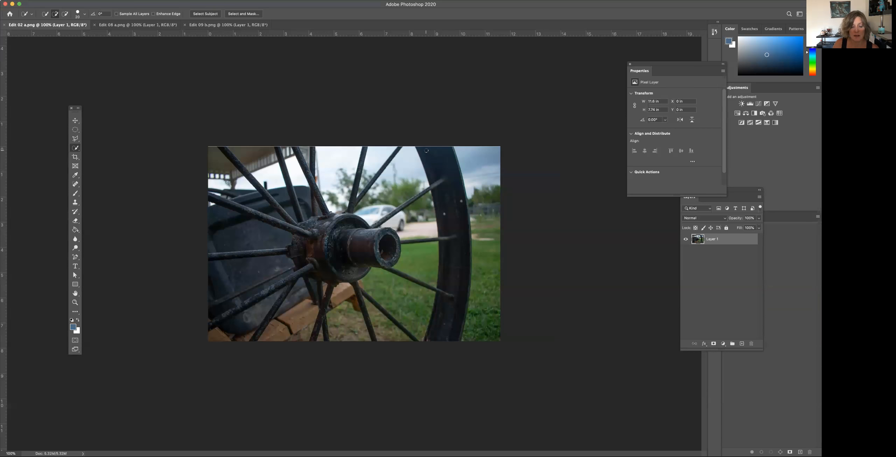
# Step: Select the wheel's thick outer rim and the attached spokes below and beside the hub's end with the Quick Selection tool
pyautogui.moveTo(433, 161); pyautogui.dragTo(442, 192)
pyautogui.moveTo(442, 292); pyautogui.dragTo(446, 327)
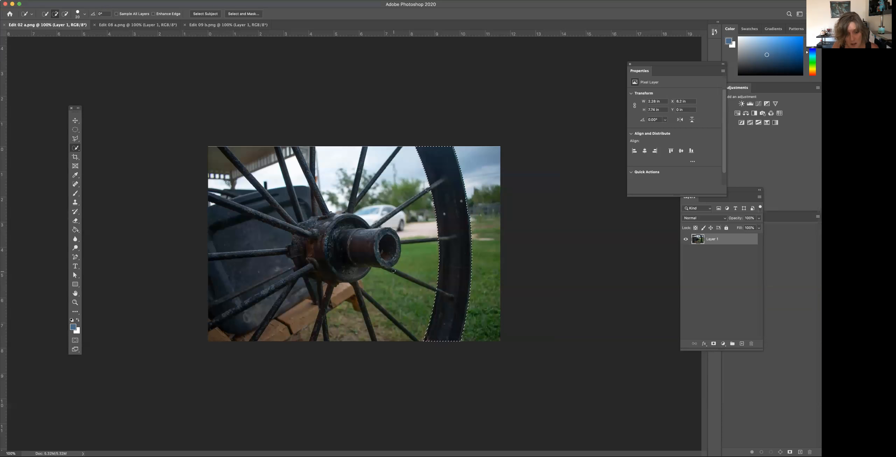
pyautogui.moveTo(393, 271); pyautogui.dragTo(414, 280)
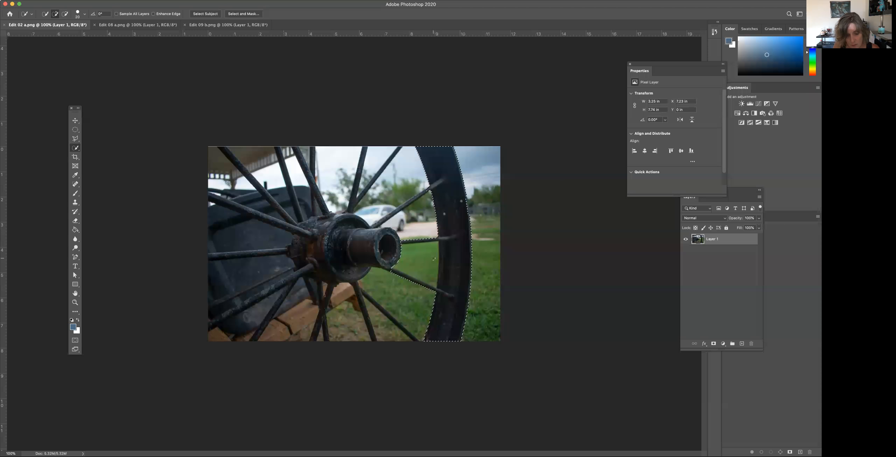
pyautogui.moveTo(432, 260)
pyautogui.mouseDown()
pyautogui.moveTo(406, 248)
pyautogui.moveTo(401, 267)
pyautogui.moveTo(426, 277)
pyautogui.mouseUp()
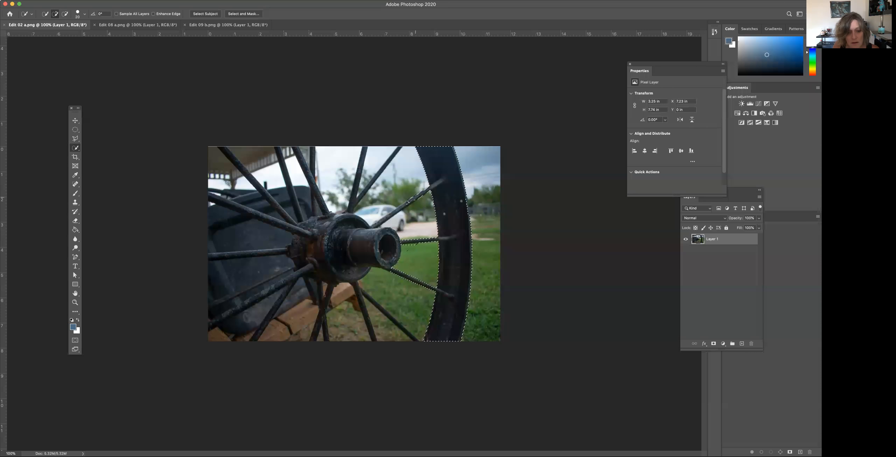
# Step: Add the upper-right spoke and the hub's protruding end to the selection, and subtract the stray background between the spokes
pyautogui.click(409, 206)
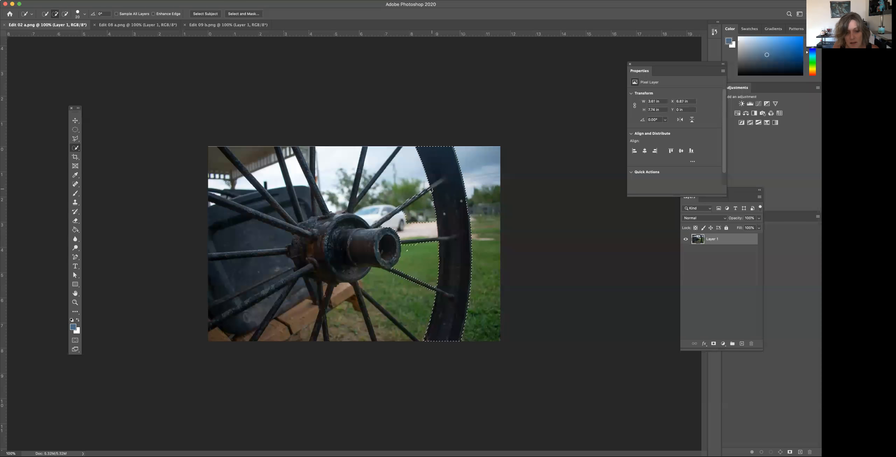
pyautogui.click(395, 211)
pyautogui.moveTo(386, 220); pyautogui.dragTo(381, 222)
pyautogui.press('alt')
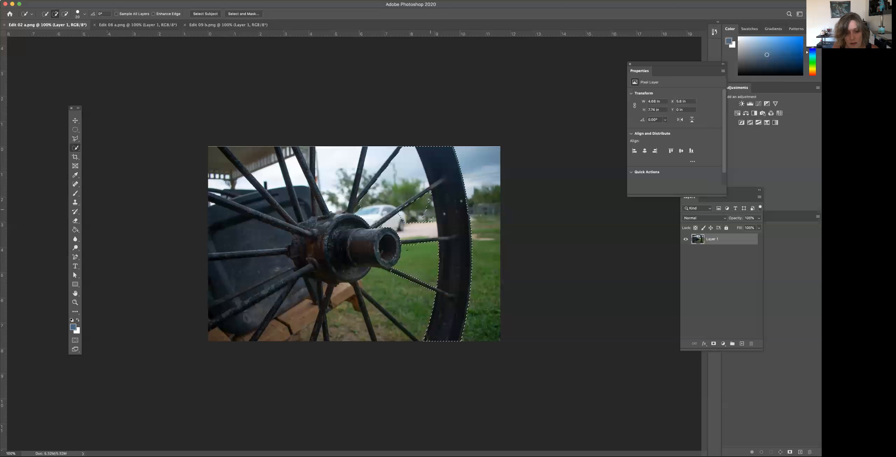
pyautogui.click(393, 232)
pyautogui.moveTo(429, 198); pyautogui.dragTo(415, 206)
pyautogui.click(373, 234)
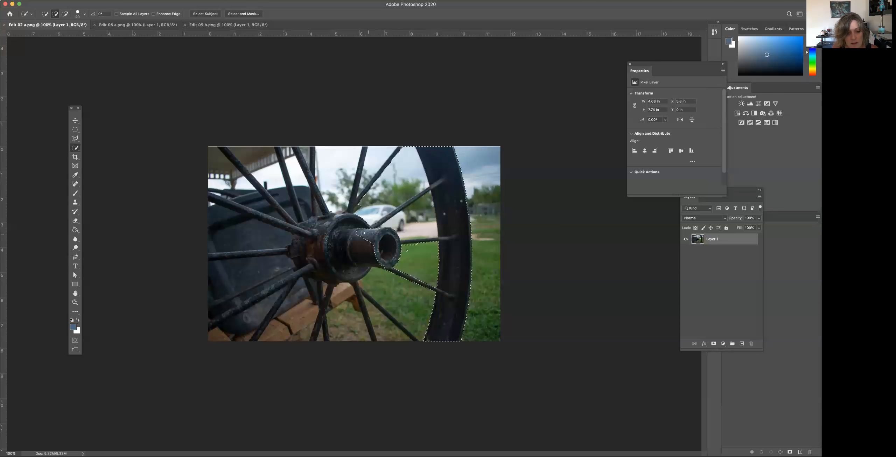
# Step: Extend the selection over the hub's front section and the near-vertical spoke above it, and subtract the background between the upper spokes
pyautogui.moveTo(367, 241); pyautogui.dragTo(365, 271)
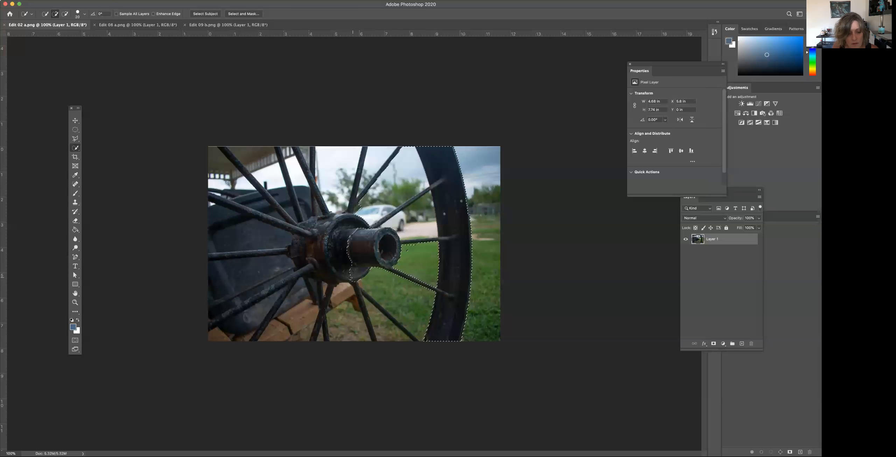
pyautogui.moveTo(346, 275); pyautogui.dragTo(340, 265)
pyautogui.moveTo(346, 214); pyautogui.dragTo(362, 159)
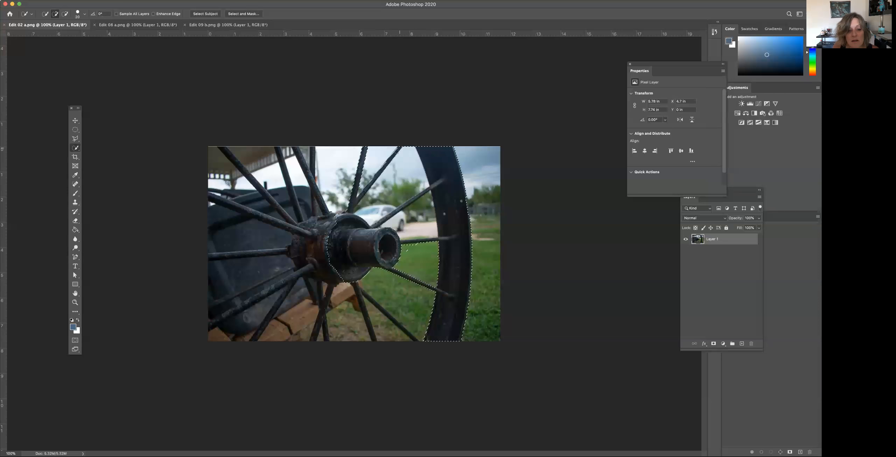
pyautogui.press('alt')
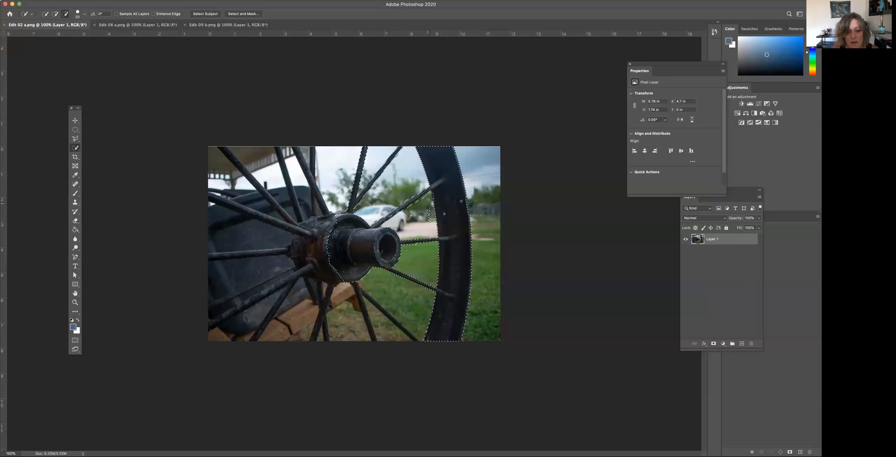
pyautogui.keyDown('alt'); pyautogui.click(370, 201); pyautogui.keyUp('alt')
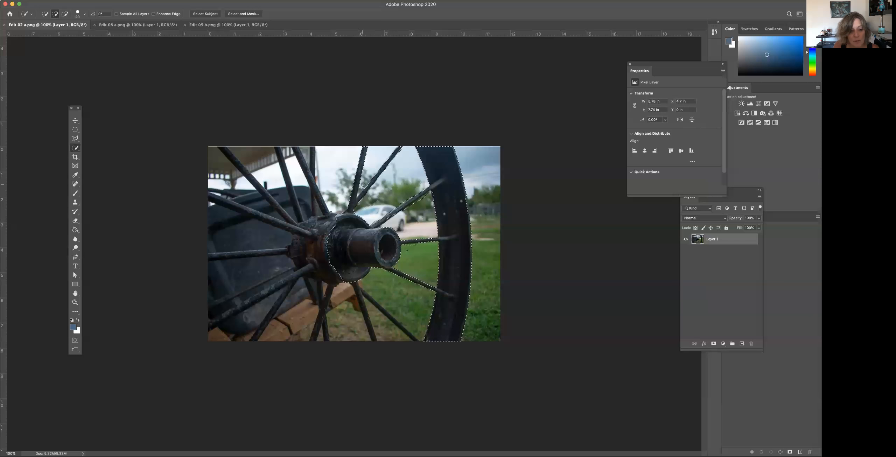
pyautogui.press('alt')
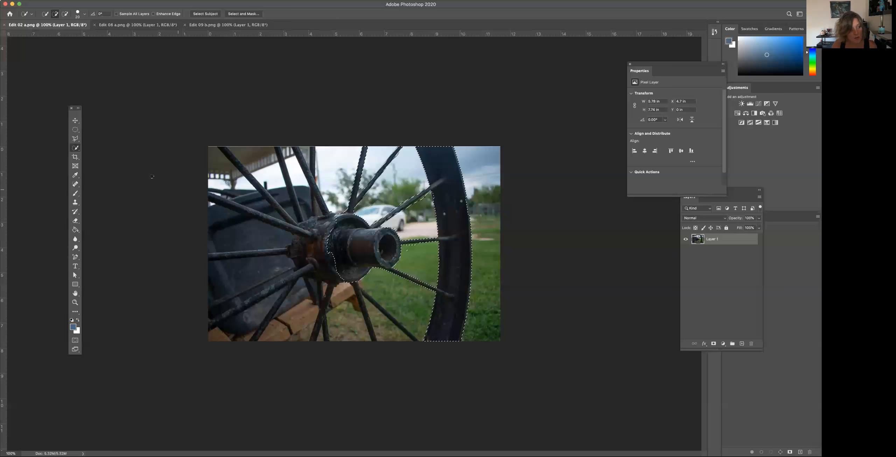
# Step: Add the remaining rear part of the hub to the selection with the freehand Lasso tool
pyautogui.click(77, 141)
pyautogui.rightClick(79, 144)
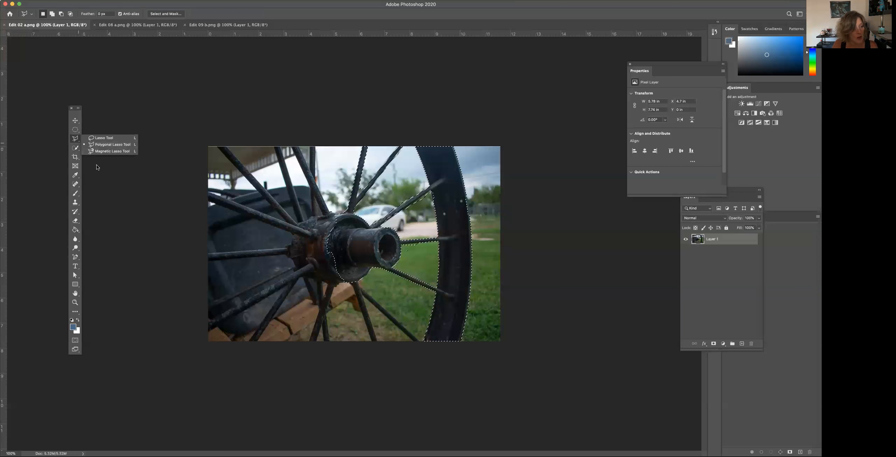
pyautogui.click(103, 138)
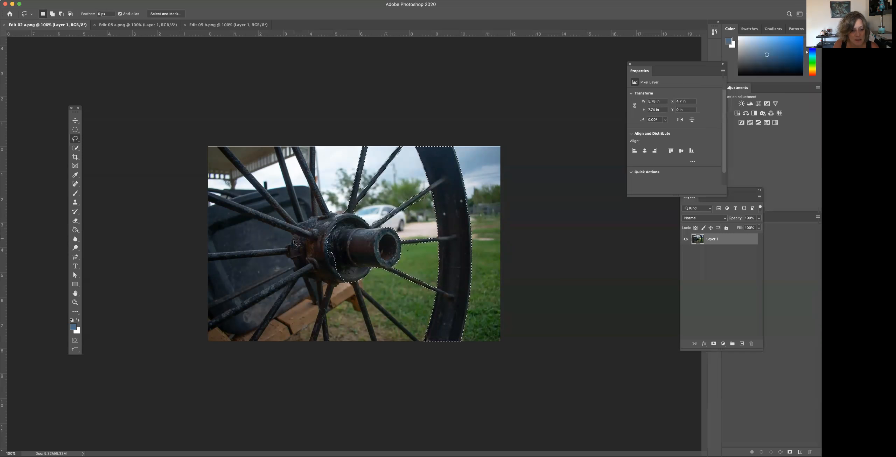
pyautogui.press('shift')
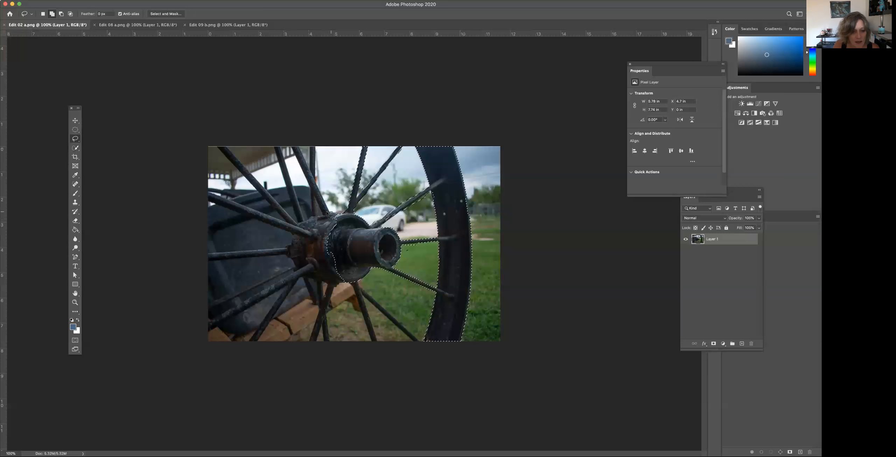
pyautogui.moveTo(309, 219)
pyautogui.mouseDown()
pyautogui.moveTo(286, 247)
pyautogui.moveTo(292, 260)
pyautogui.moveTo(303, 258)
pyautogui.moveTo(295, 259)
pyautogui.moveTo(300, 274)
pyautogui.moveTo(333, 287)
pyautogui.moveTo(350, 283)
pyautogui.moveTo(359, 265)
pyautogui.mouseUp()
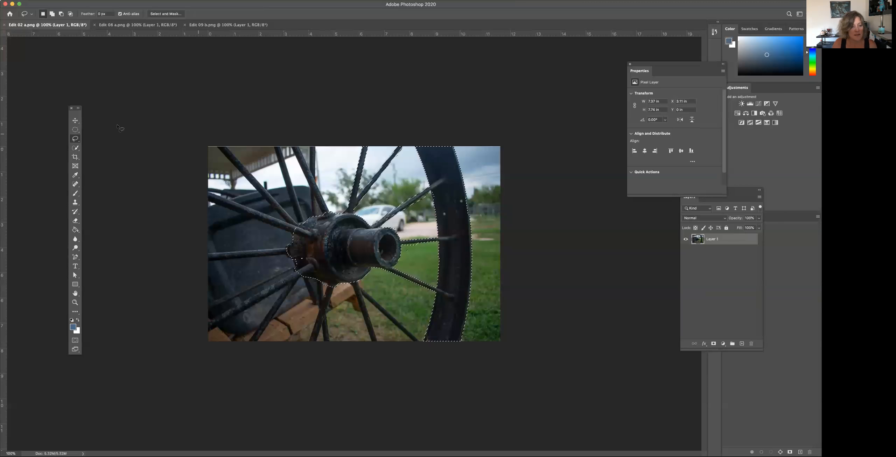
# Step: Add the two spokes rising to the photo's upper edge, left of the near-vertical spoke, to the selection with the Polygonal Lasso tool
pyautogui.click(76, 149)
pyautogui.click(75, 138)
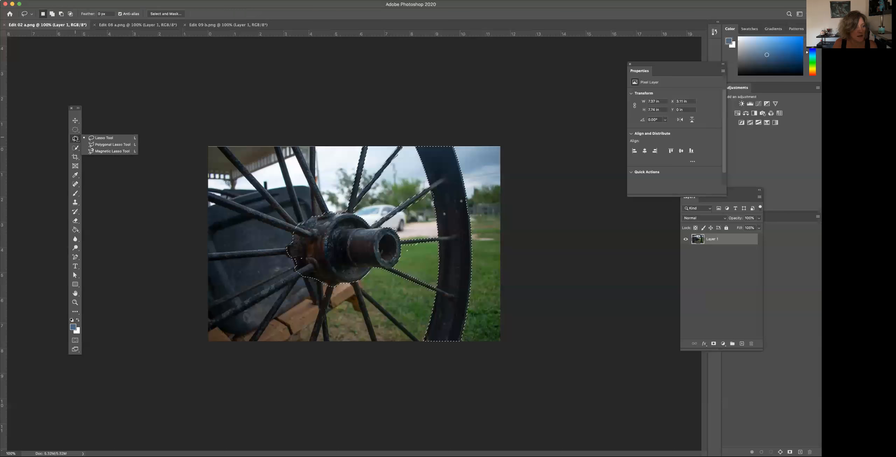
pyautogui.click(107, 145)
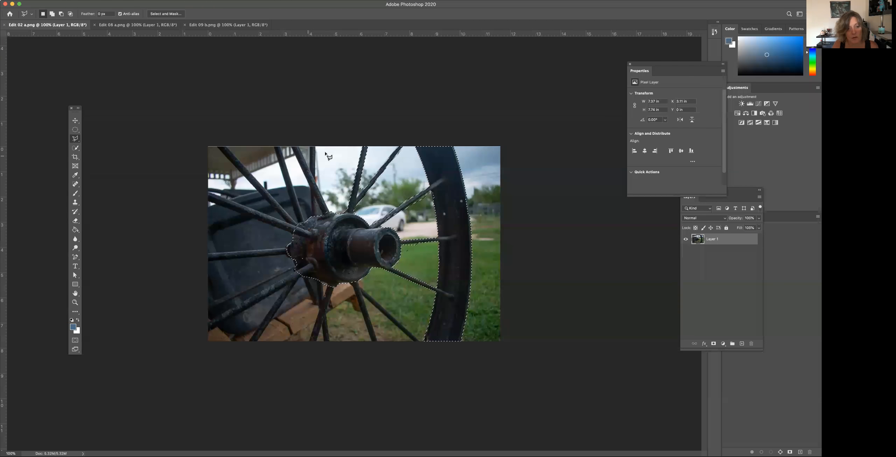
pyautogui.press('shift')
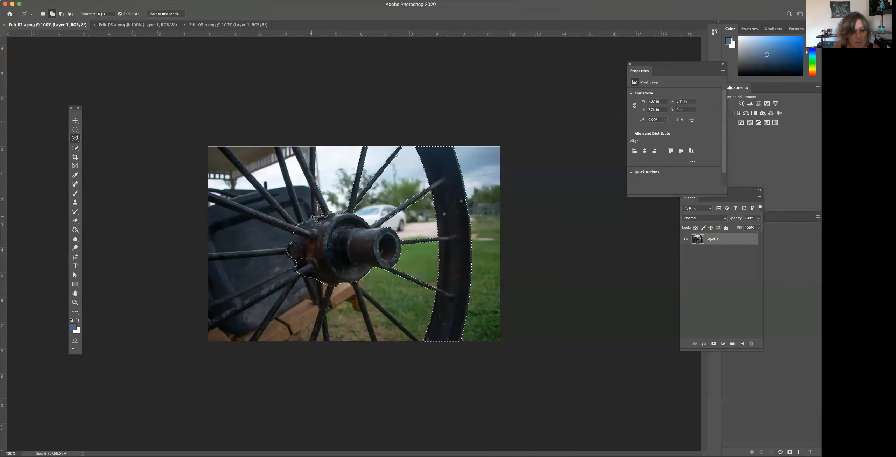
pyautogui.click(314, 146)
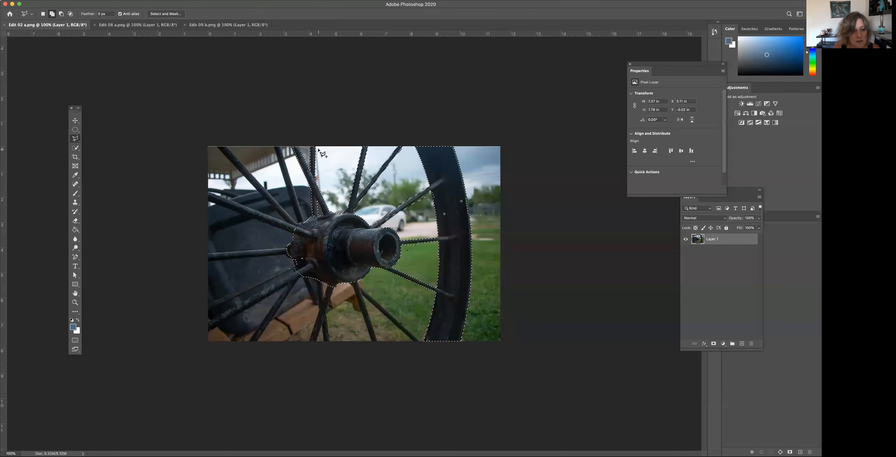
pyautogui.click(282, 147)
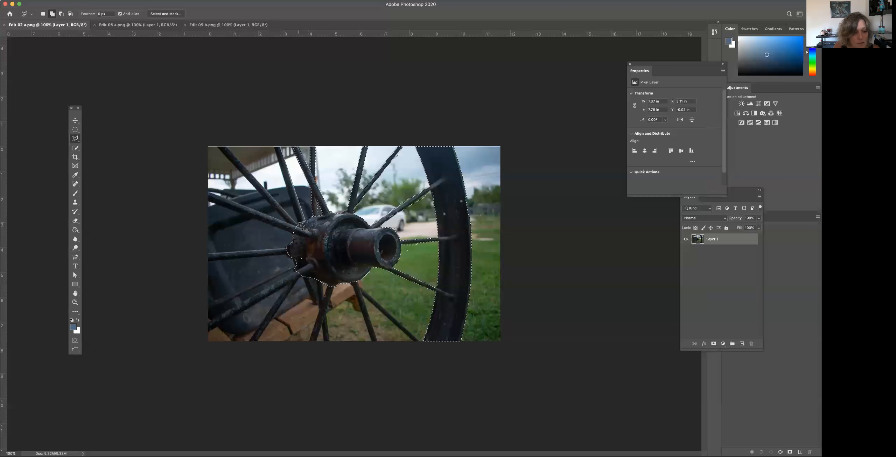
pyautogui.click(302, 226)
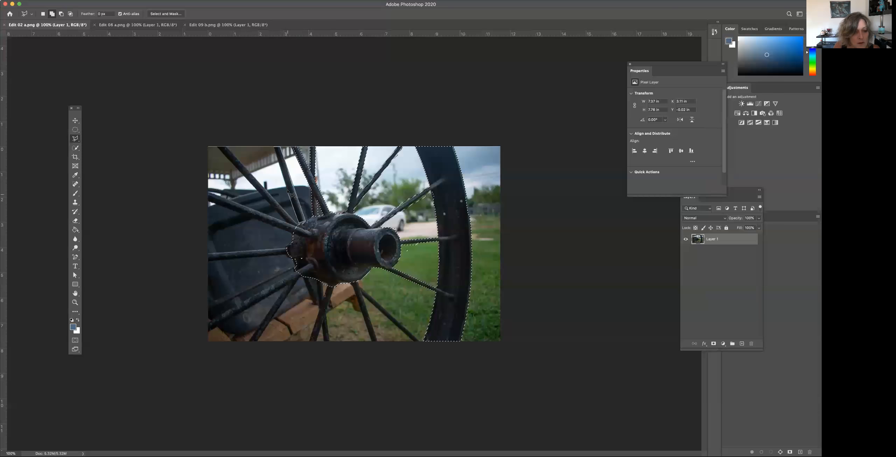
pyautogui.click(274, 147)
pyautogui.click(300, 231)
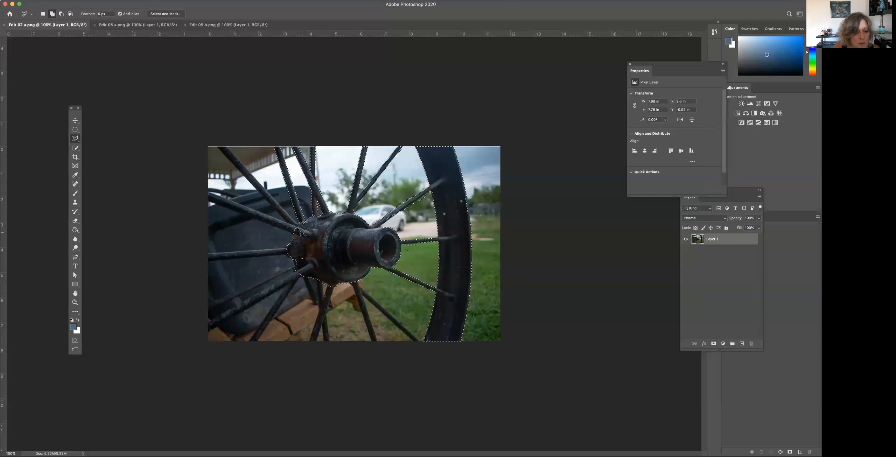
# Step: Trace a polygonal outline around the two upper-left diagonal spokes, from the hub to the photo's edges and back
pyautogui.click(263, 184)
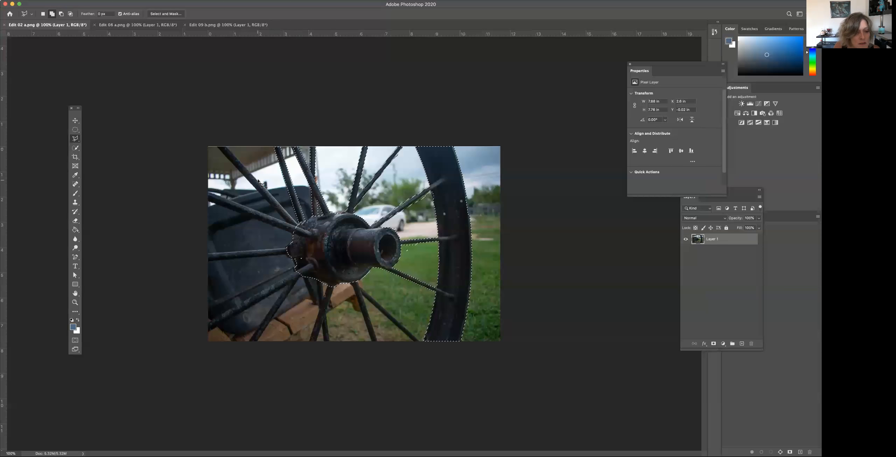
pyautogui.click(225, 145)
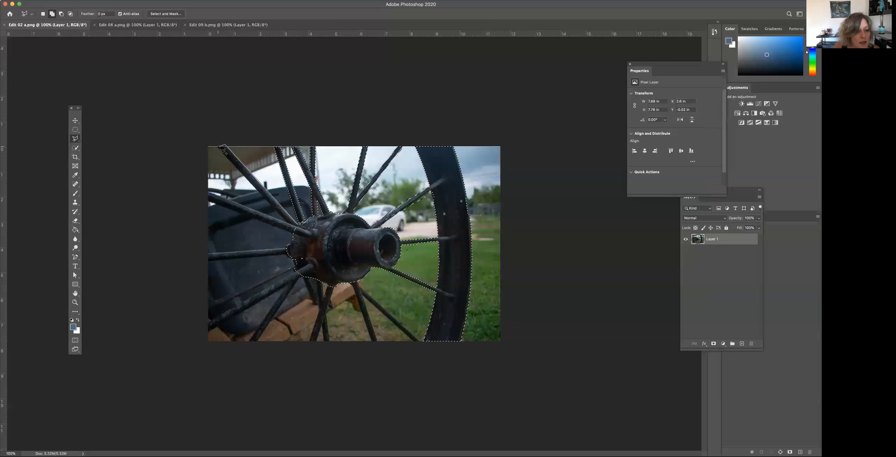
pyautogui.click(216, 145)
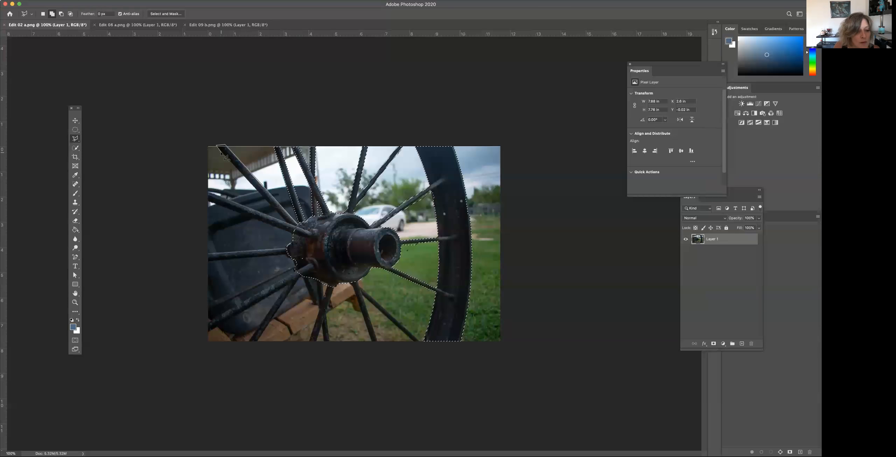
pyautogui.click(285, 222)
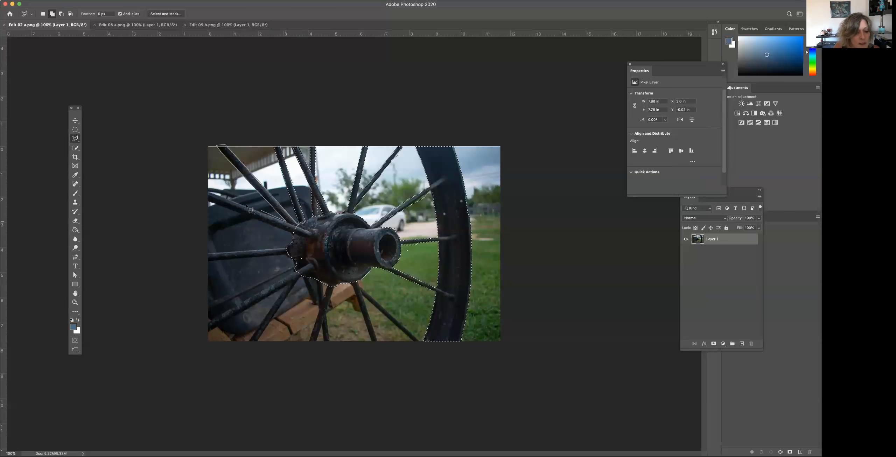
pyautogui.click(208, 192)
pyautogui.click(209, 202)
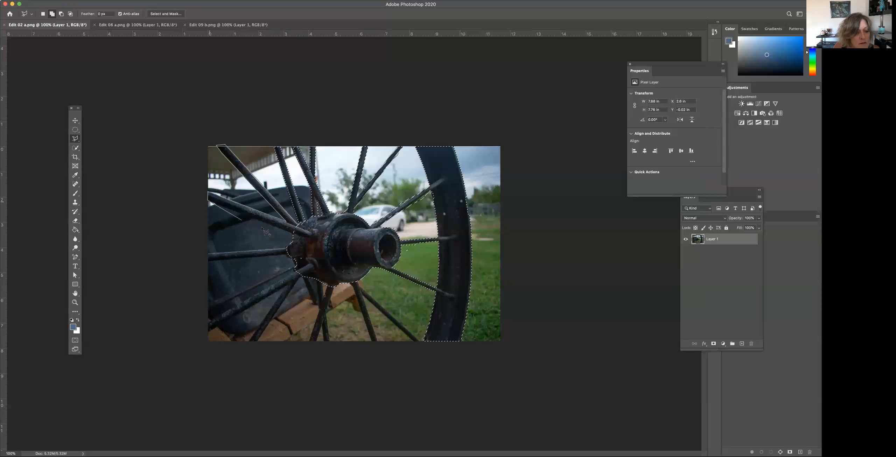
pyautogui.click(294, 233)
pyautogui.click(300, 243)
# Step: Continue the polygonal outline around the horizontal left spoke and the lower-left diagonal spoke, returning to the hub
pyautogui.click(287, 248)
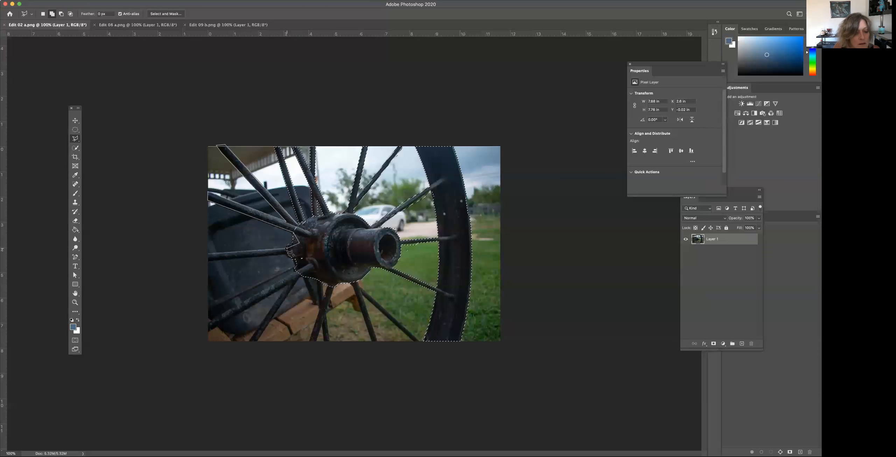
pyautogui.click(208, 255)
pyautogui.click(208, 261)
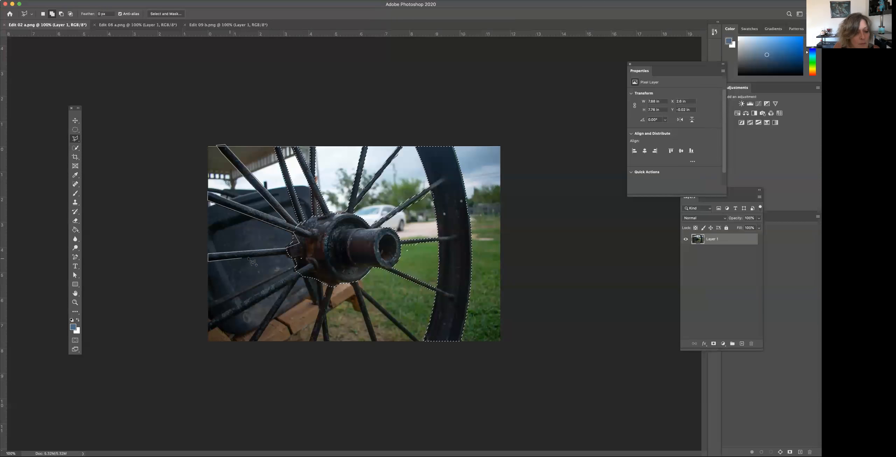
pyautogui.click(295, 278)
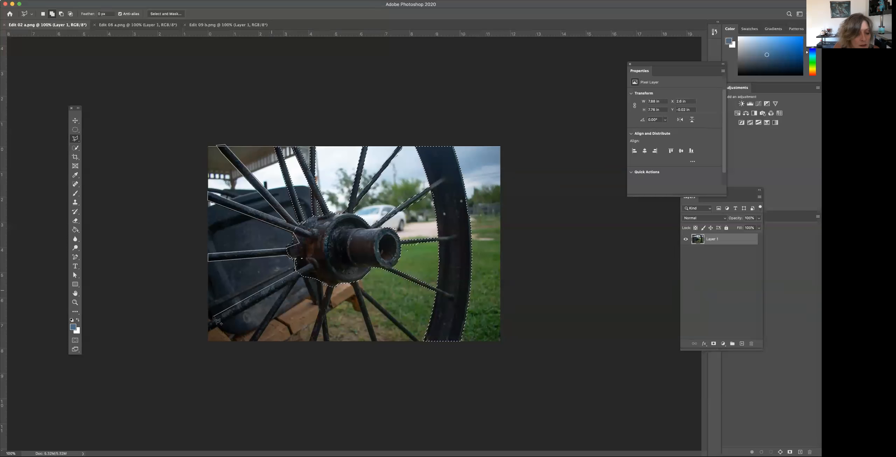
pyautogui.click(206, 333)
pyautogui.click(287, 287)
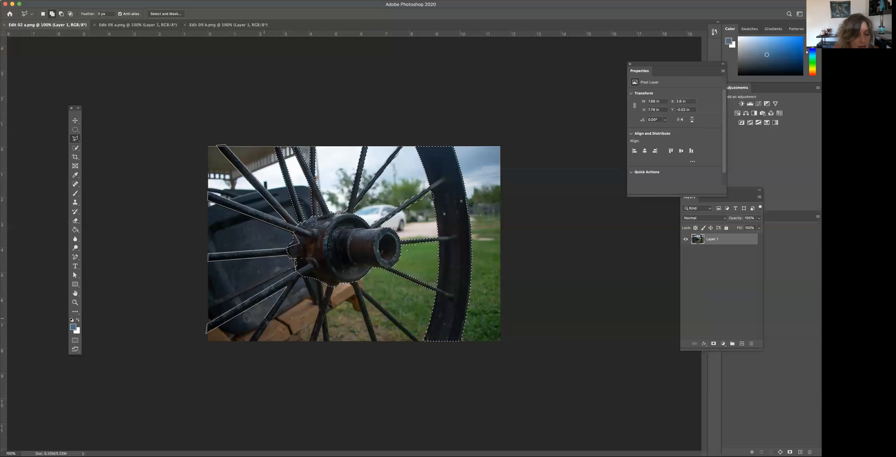
# Step: Extend the polygonal outline around the steep lower-left spoke and the short spoke section beneath the hub, returning to the hub
pyautogui.click(249, 341)
pyautogui.click(258, 342)
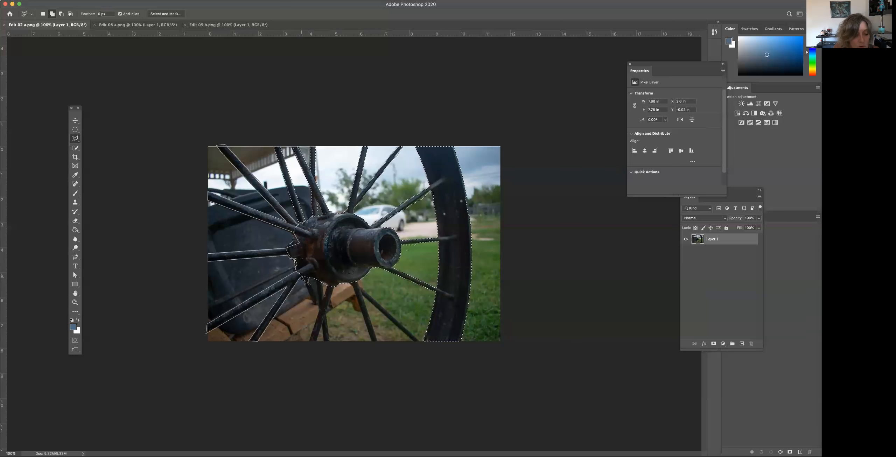
pyautogui.click(316, 303)
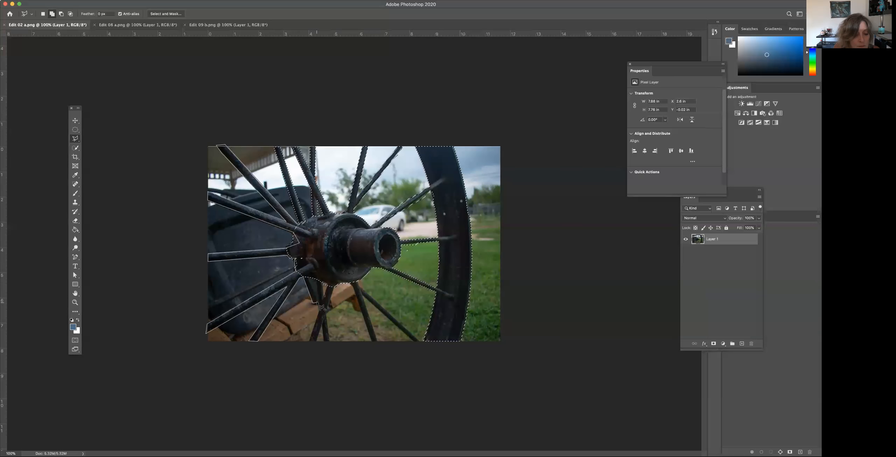
pyautogui.click(307, 277)
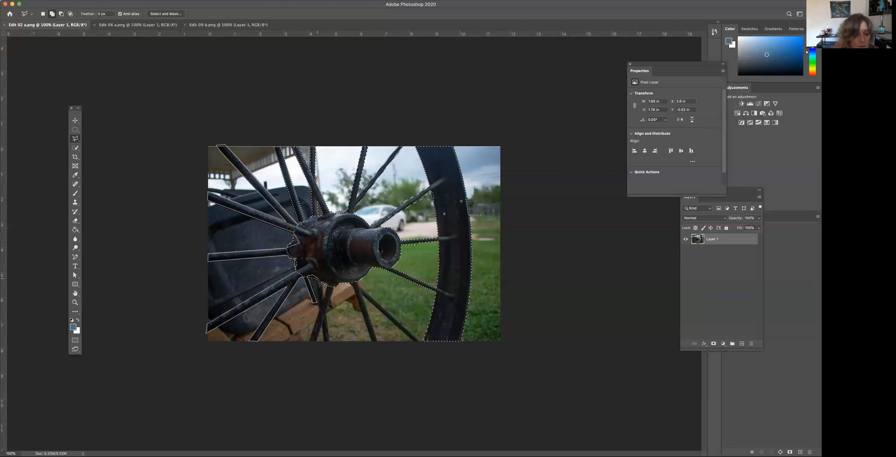
# Step: Continue the polygonal outline around the near-vertical spokes running down from the hub to the photo's lower edge and back along the hub
pyautogui.click(323, 310)
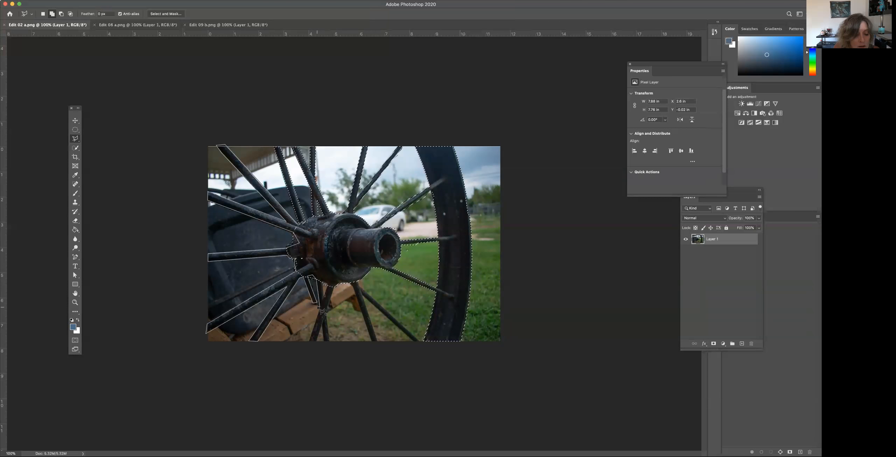
pyautogui.click(313, 341)
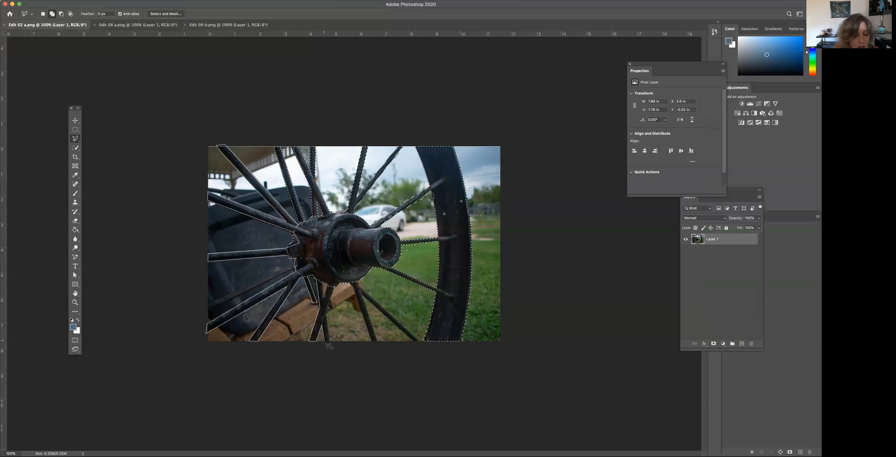
pyautogui.click(330, 342)
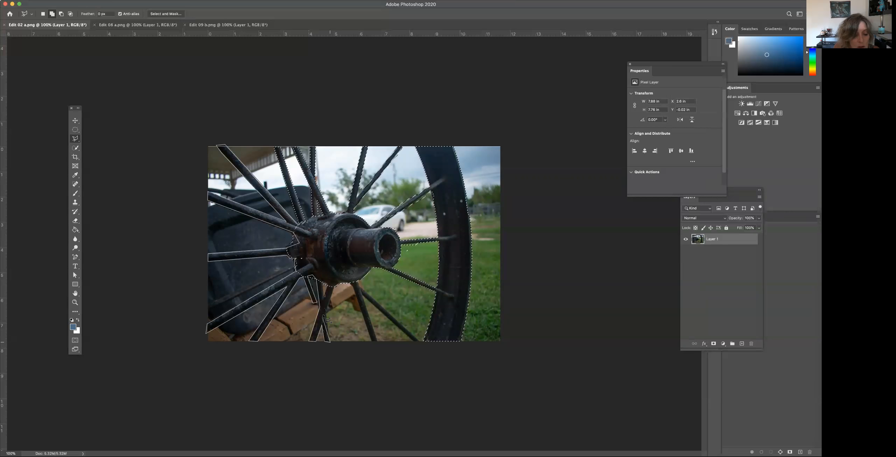
pyautogui.click(333, 288)
pyautogui.click(341, 279)
pyautogui.click(350, 280)
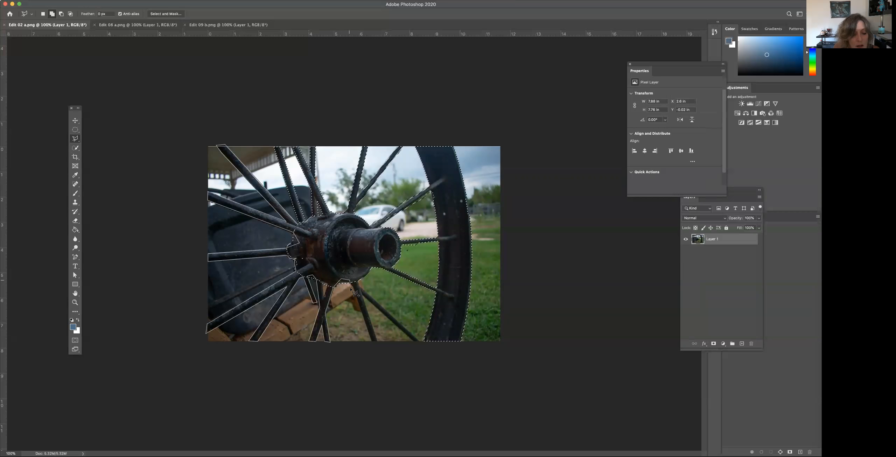
# Step: Outline the two lower-right spokes and close the polygonal outline across the hub, adding the enclosed area to the selection
pyautogui.click(371, 342)
pyautogui.click(377, 342)
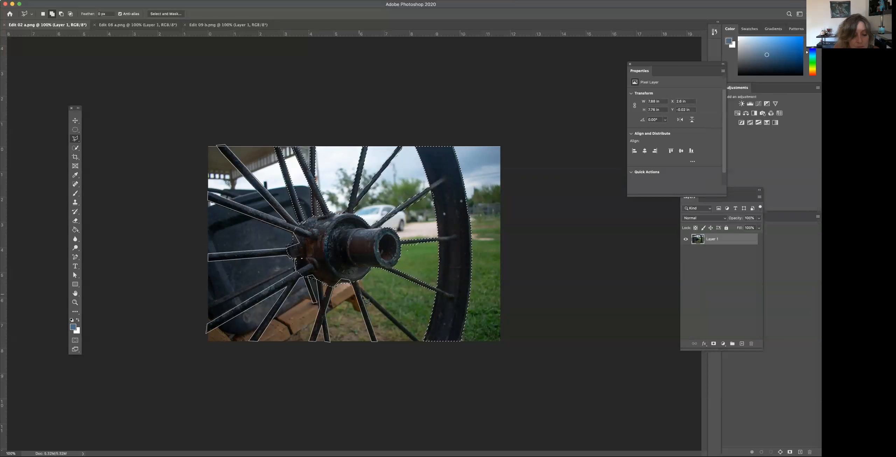
pyautogui.click(362, 296)
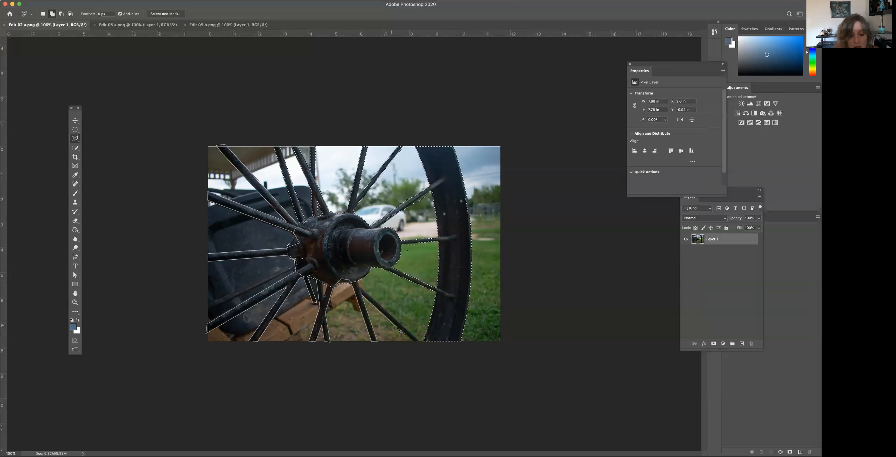
pyautogui.click(418, 342)
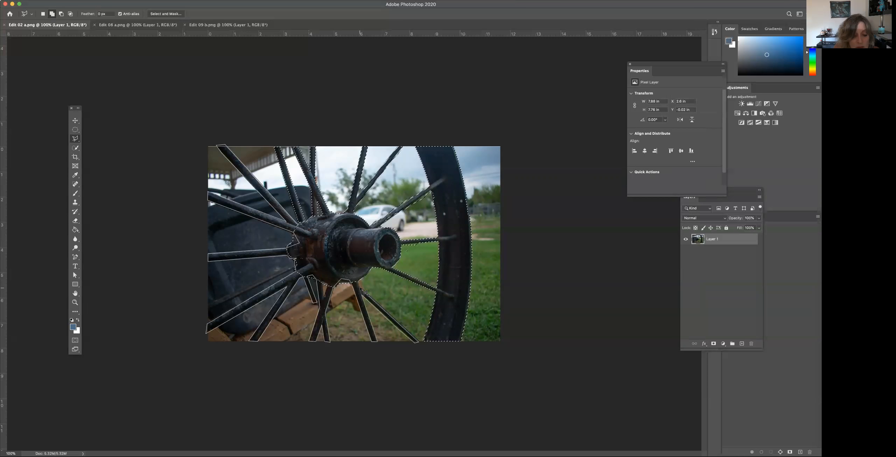
pyautogui.click(354, 274)
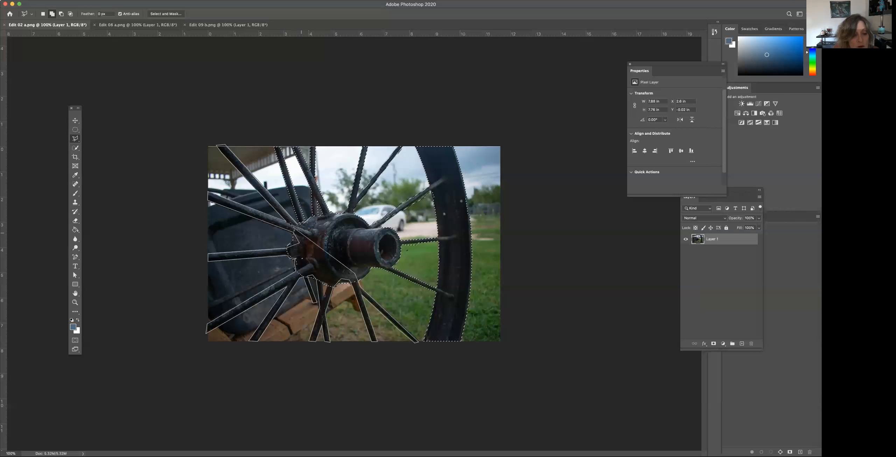
pyautogui.doubleClick(319, 243)
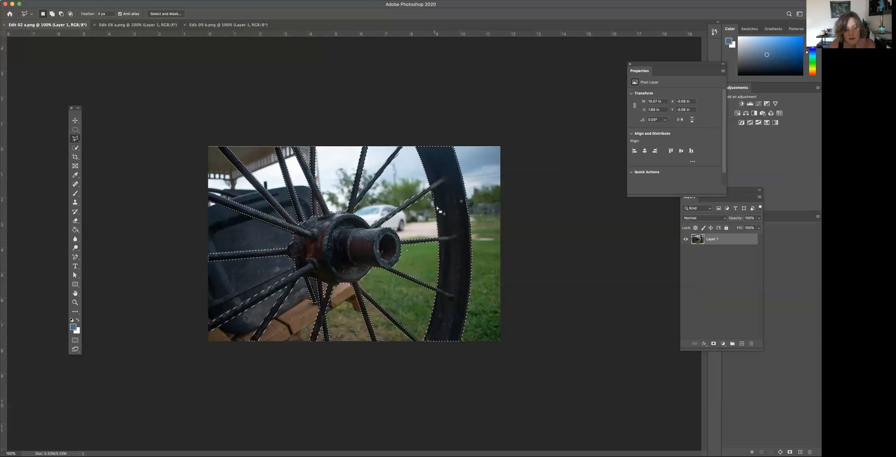
pyautogui.press('shift')
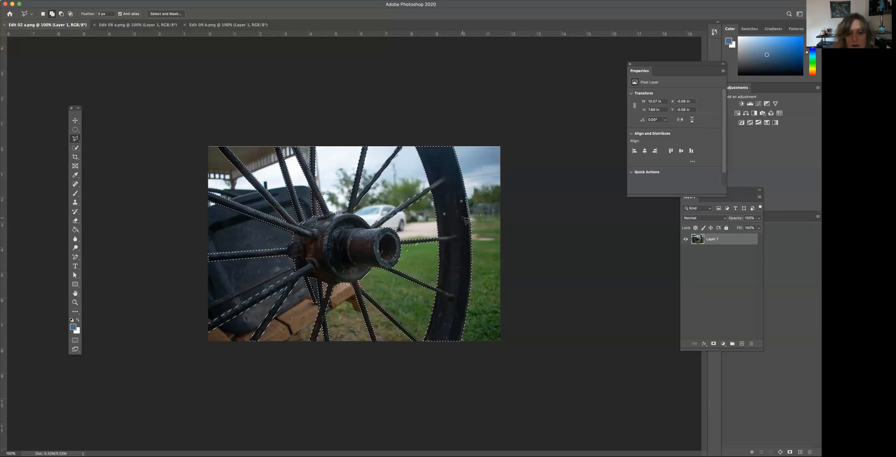
pyautogui.click(469, 201)
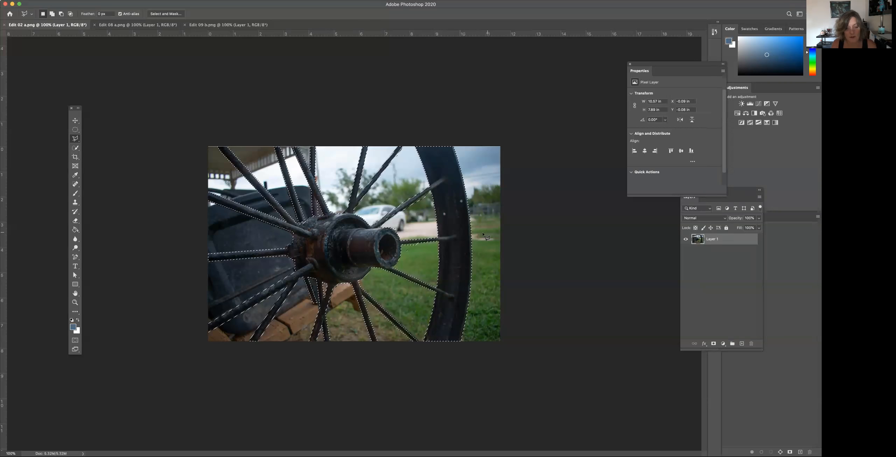
pyautogui.press('shift')
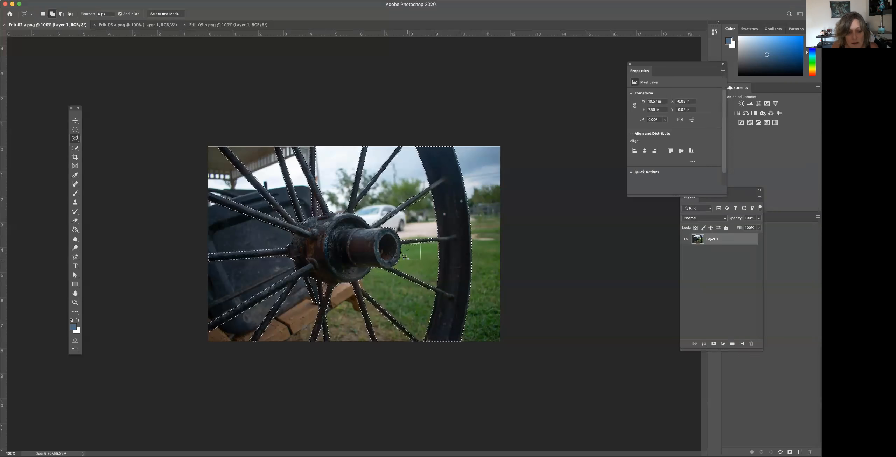
pyautogui.press('alt')
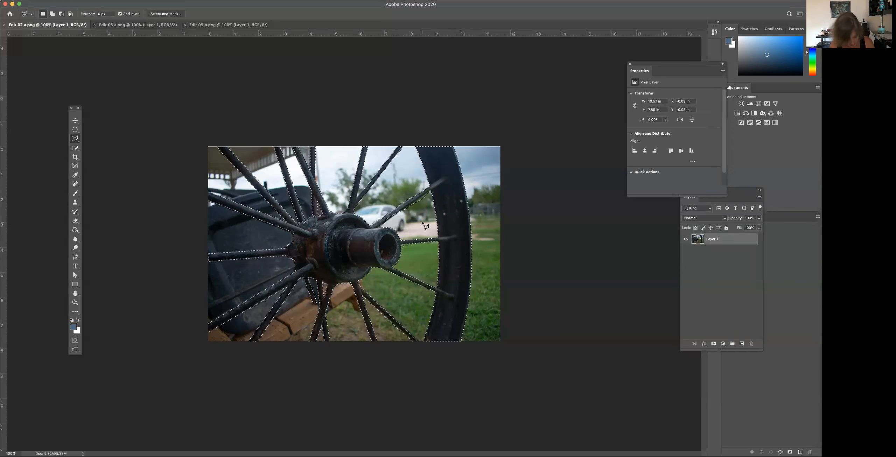
pyautogui.press('shift')
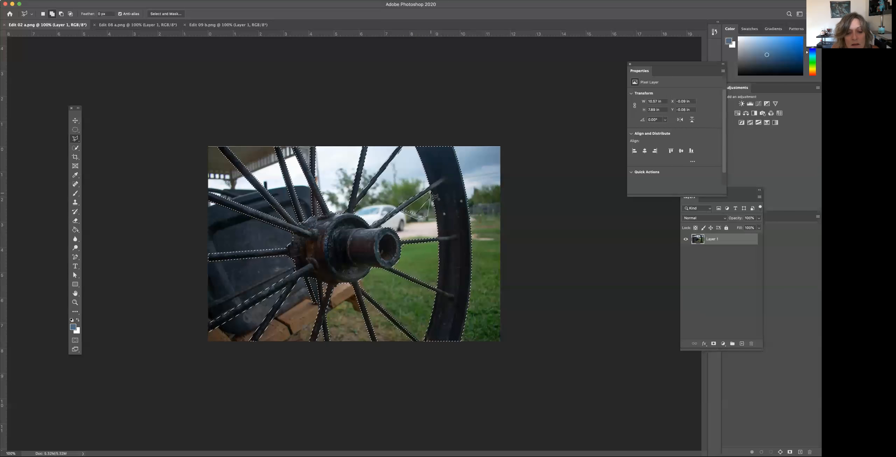
pyautogui.press('alt')
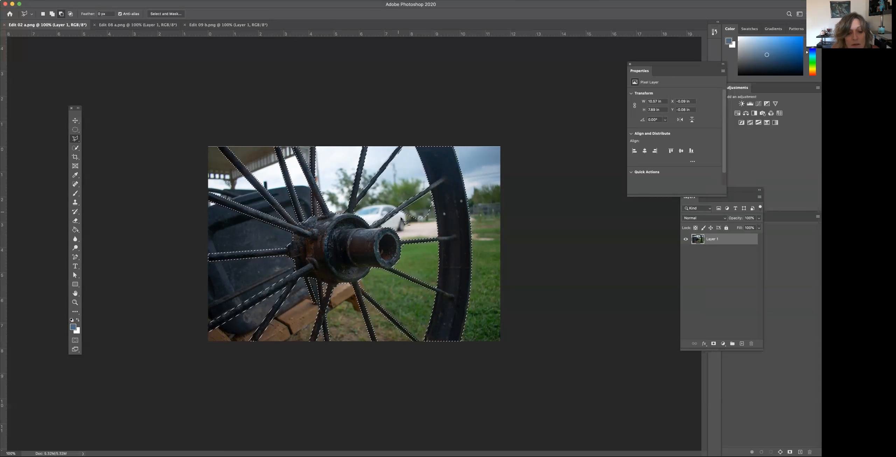
pyautogui.click(434, 197)
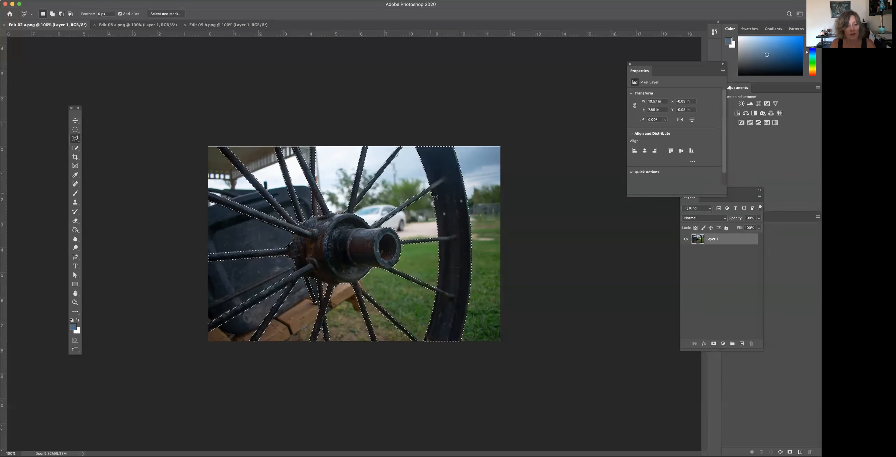
# Step: Add an Exposure adjustment layer masked to the wheel selection and raise its exposure to about +1.18
pyautogui.moveTo(737, 191); pyautogui.dragTo(617, 209)
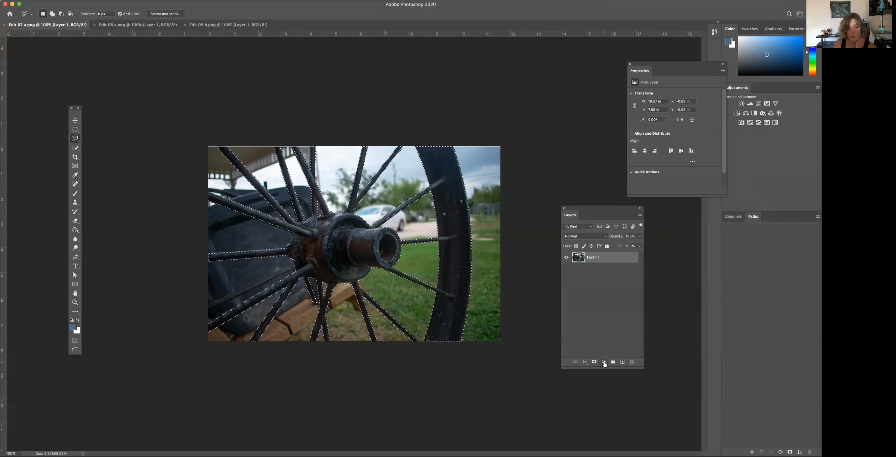
pyautogui.click(604, 362)
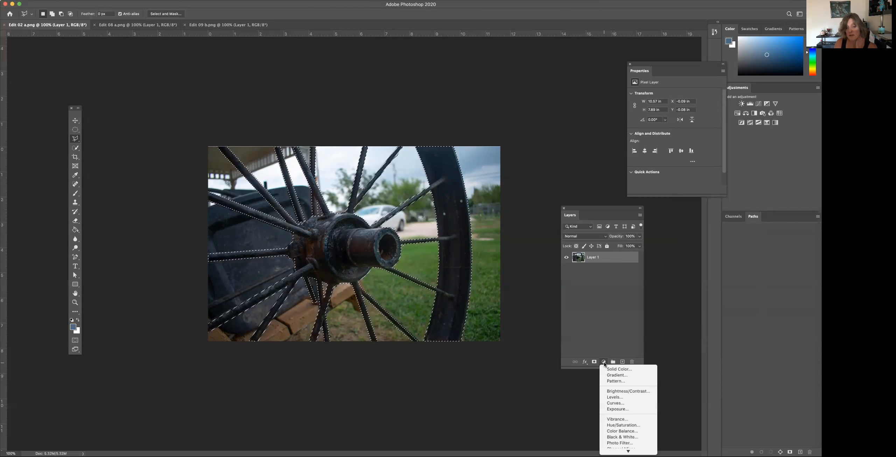
pyautogui.click(615, 408)
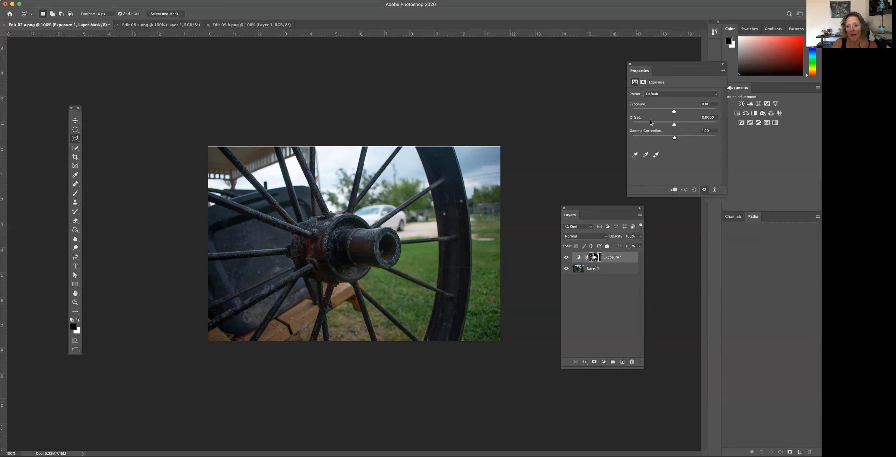
pyautogui.moveTo(674, 111); pyautogui.dragTo(682, 111)
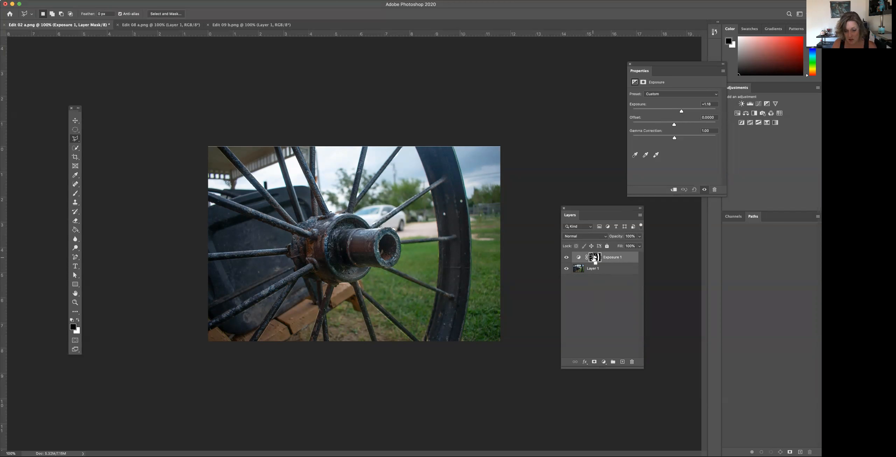
# Step: Load the Exposure layer's mask as a selection and add a Photo Filter adjustment layer directly above Layer 1
pyautogui.keyDown('super'); pyautogui.click(594, 259); pyautogui.keyUp('super')
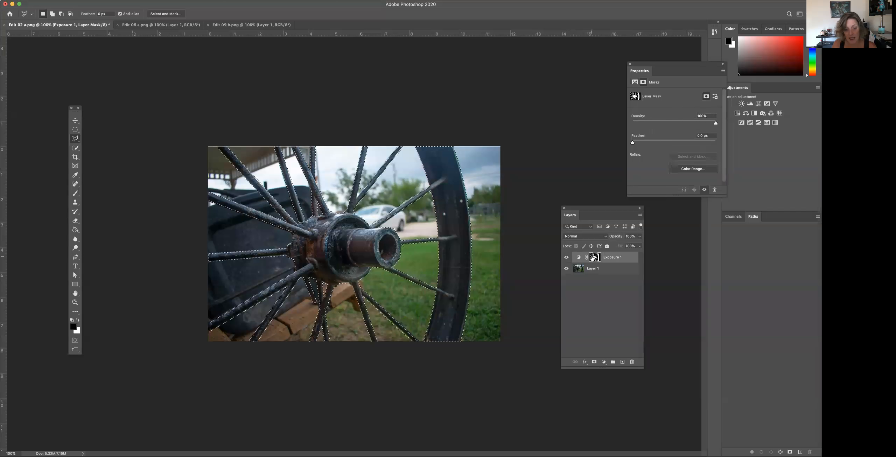
pyautogui.click(599, 269)
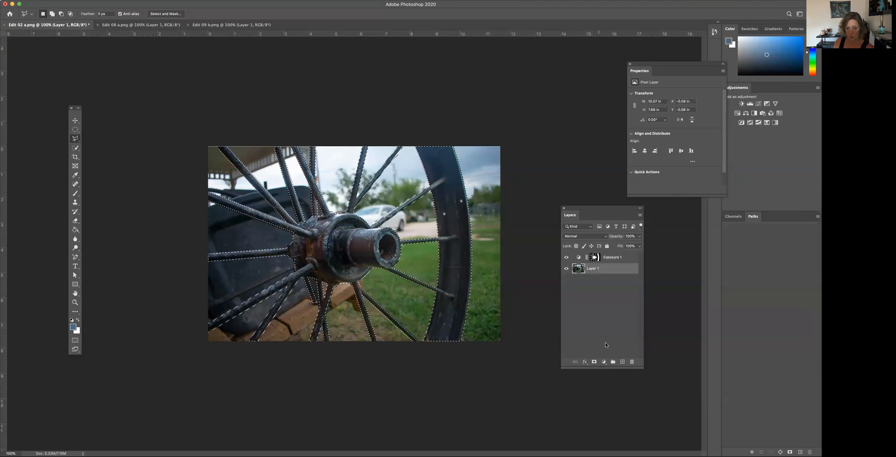
pyautogui.click(604, 362)
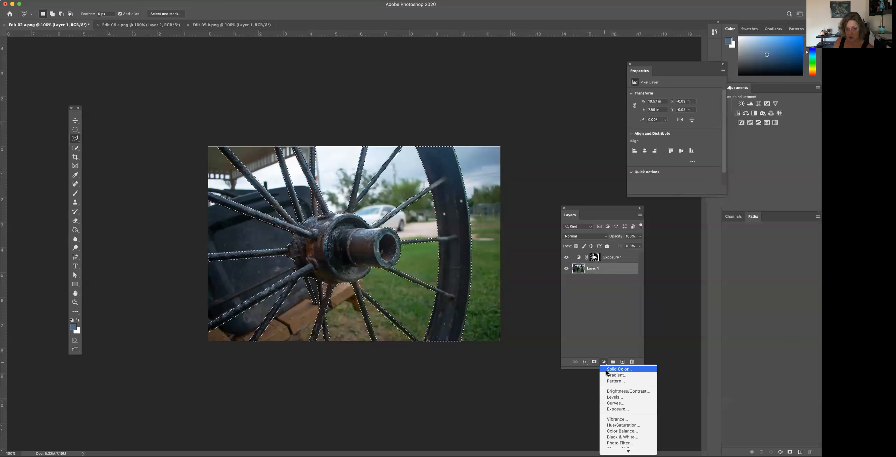
pyautogui.scroll(-3, 622, 392)
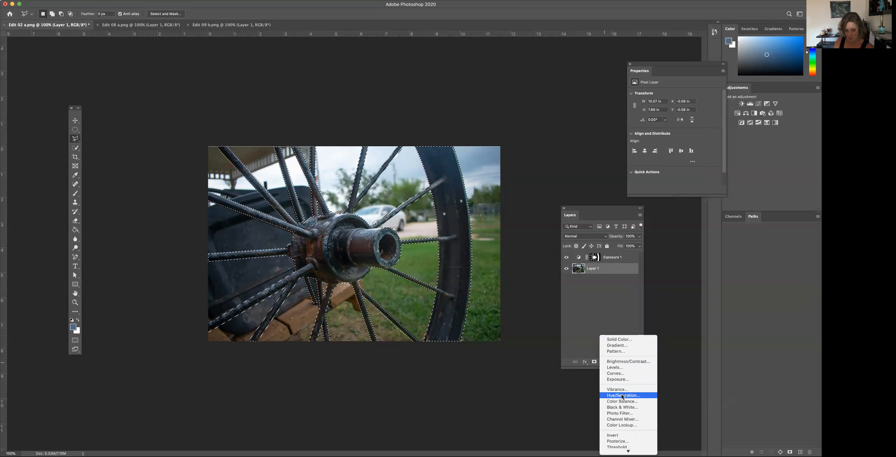
pyautogui.click(624, 414)
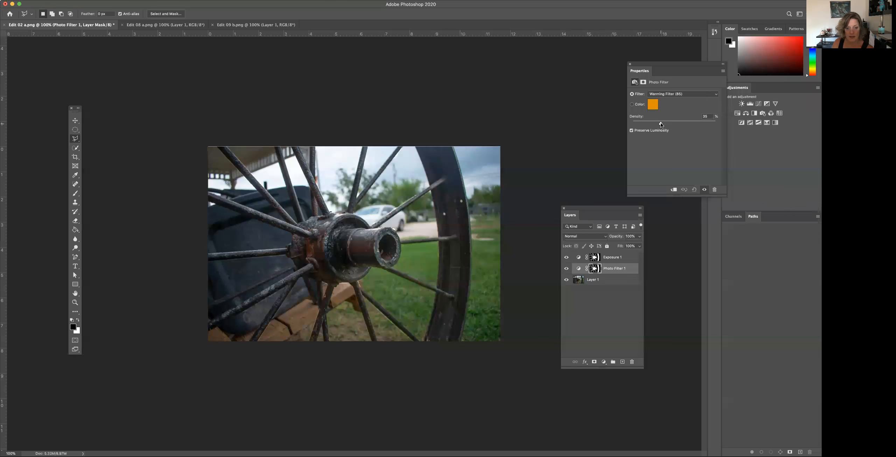
# Step: Set the Photo Filter's density to 60% with Warming Filter (85)
pyautogui.moveTo(666, 125); pyautogui.dragTo(672, 125)
pyautogui.click(661, 122)
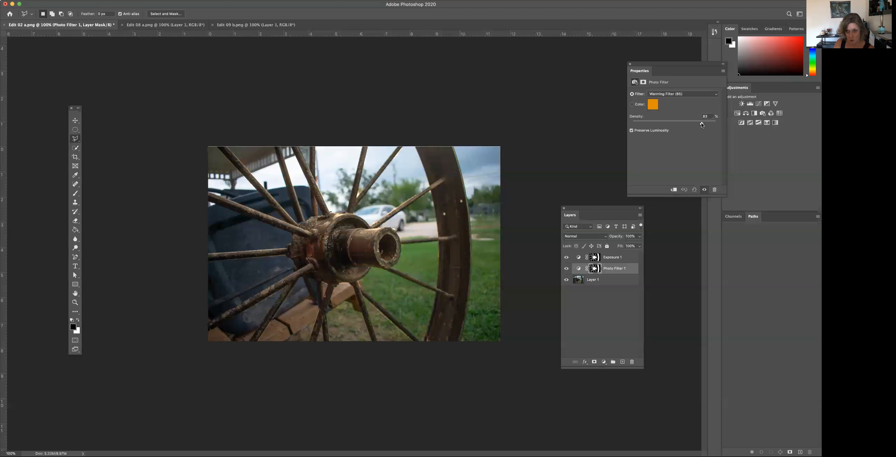
pyautogui.moveTo(700, 123); pyautogui.dragTo(682, 125)
# Step: Try the Warming Filter (LBA) and Warming Filter (81) presets on the Photo Filter layer
pyautogui.click(716, 96)
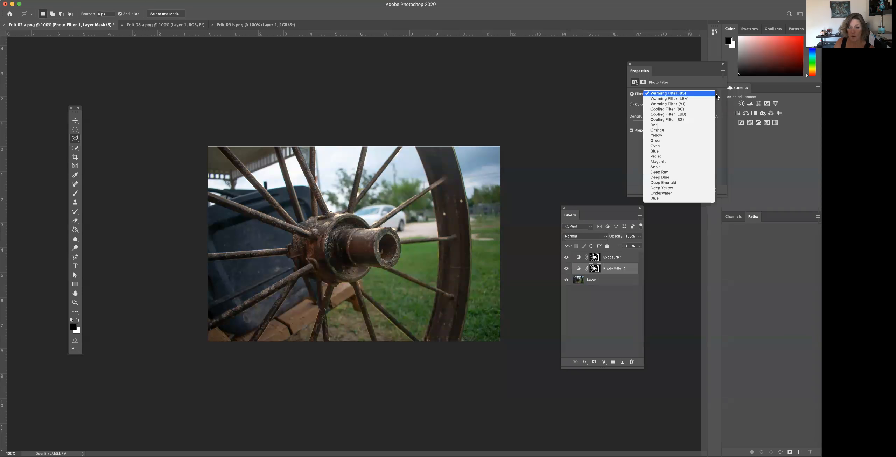
pyautogui.click(714, 99)
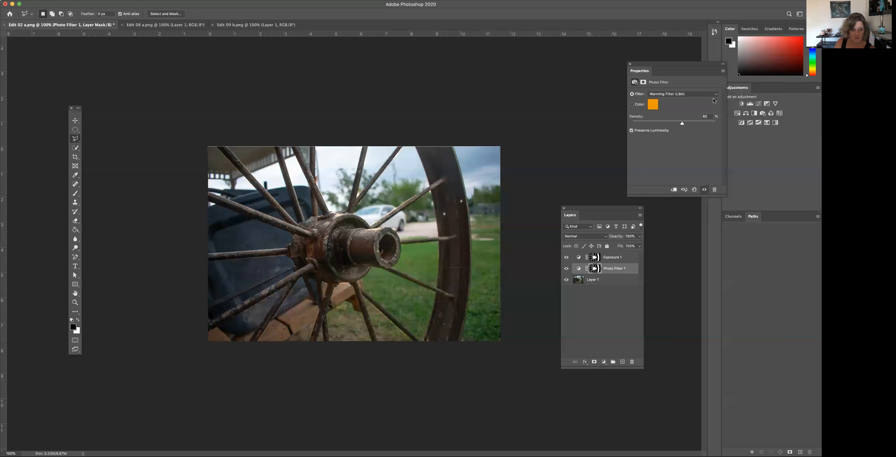
pyautogui.click(716, 96)
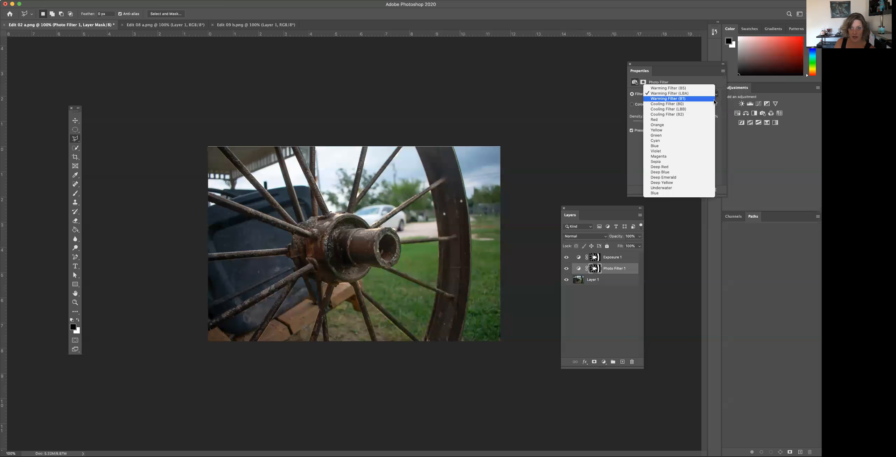
pyautogui.click(715, 100)
# Step: Preview the Cooling Filter (80), Red, Green and Violet presets on the wheel and return the Photo Filter to Warming Filter (85)
pyautogui.click(716, 95)
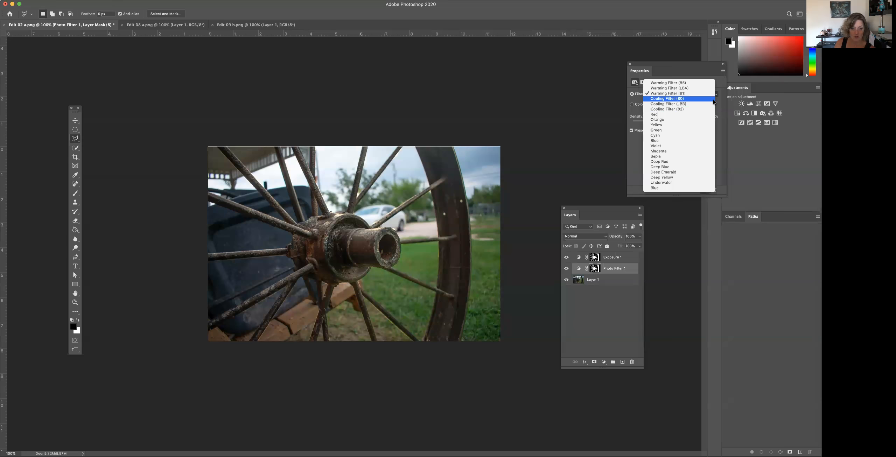
pyautogui.click(714, 99)
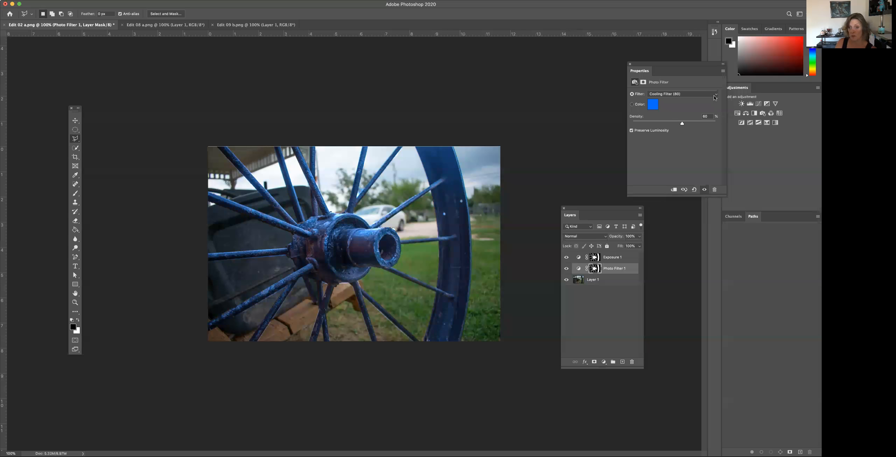
pyautogui.click(715, 98)
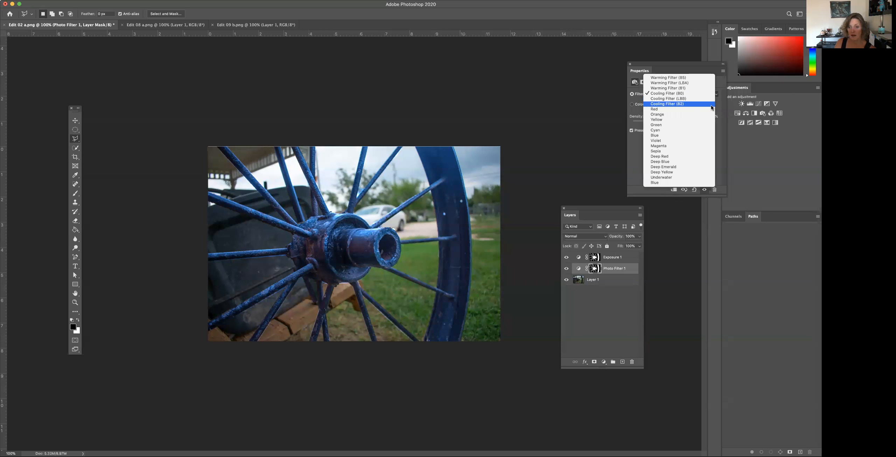
pyautogui.click(710, 109)
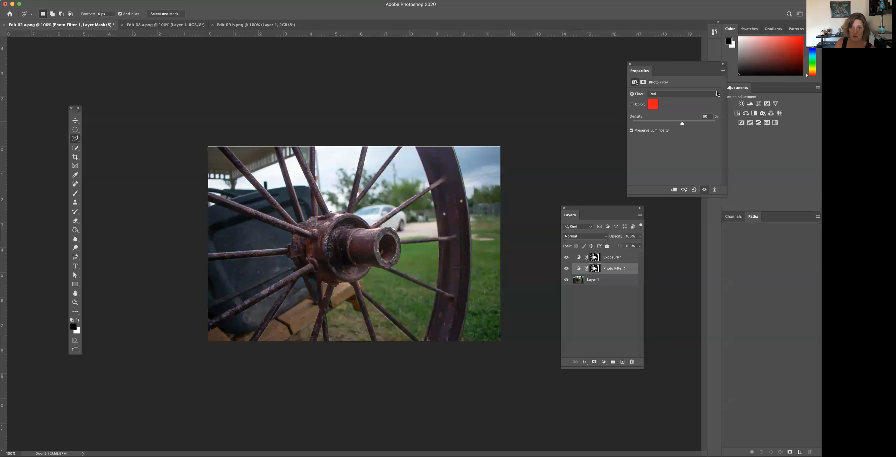
pyautogui.click(718, 94)
pyautogui.click(711, 109)
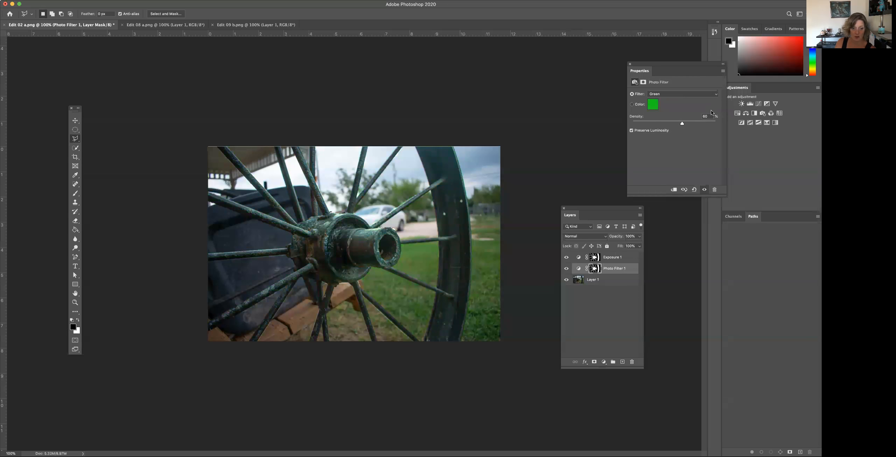
pyautogui.click(717, 95)
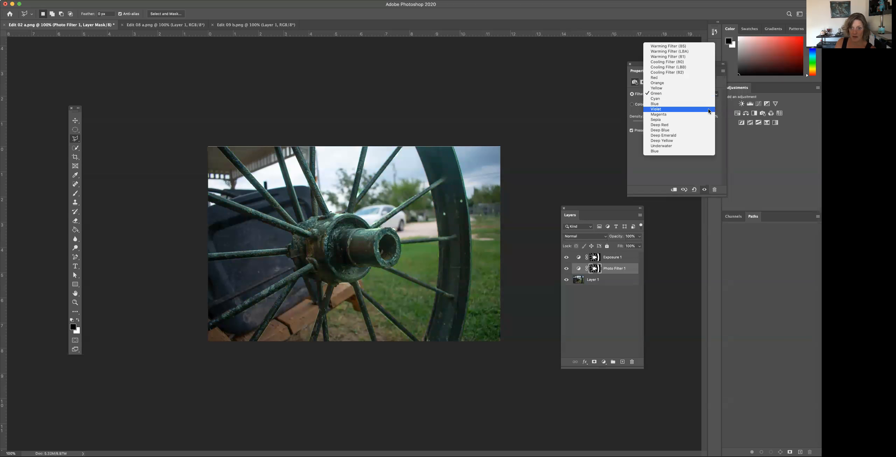
pyautogui.click(708, 109)
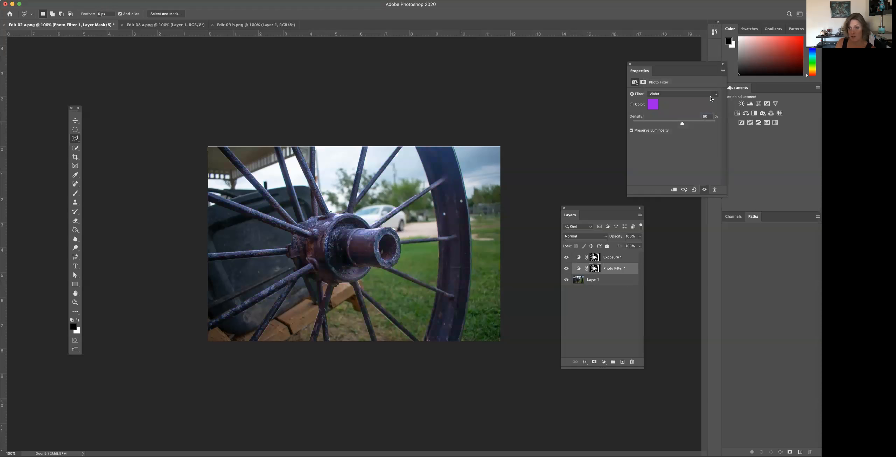
pyautogui.click(717, 94)
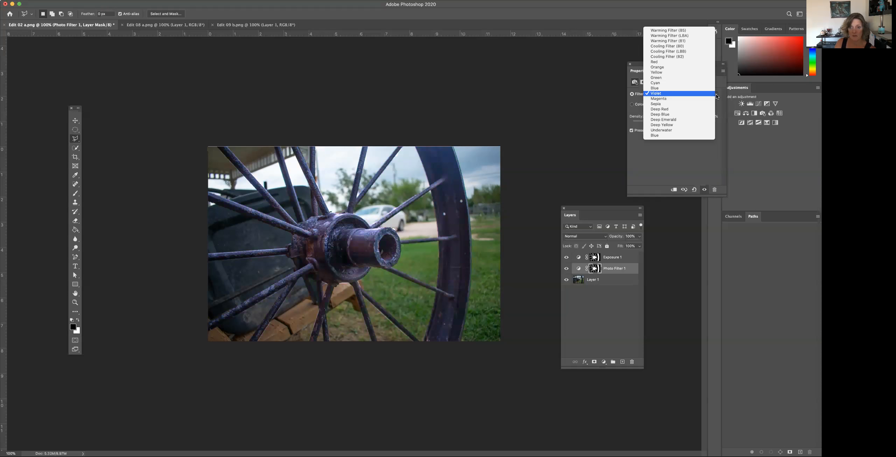
pyautogui.click(697, 31)
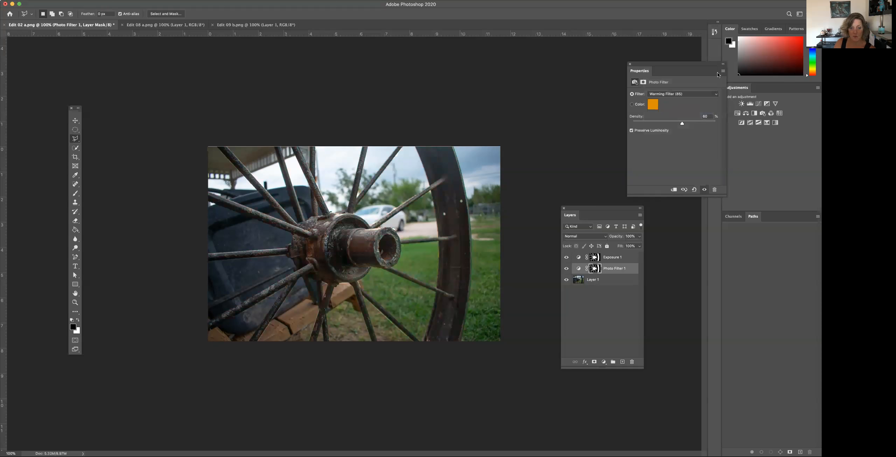
# Step: Change the Photo Filter to Warming Filter (LBA), compare the wheel with the adjustment layers hidden and shown, and set the density to 57%
pyautogui.click(716, 97)
pyautogui.click(715, 98)
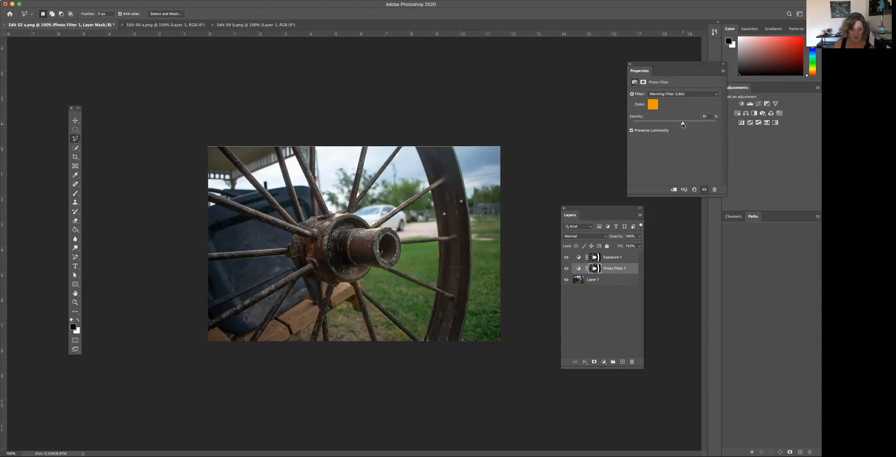
pyautogui.moveTo(683, 124); pyautogui.dragTo(684, 124)
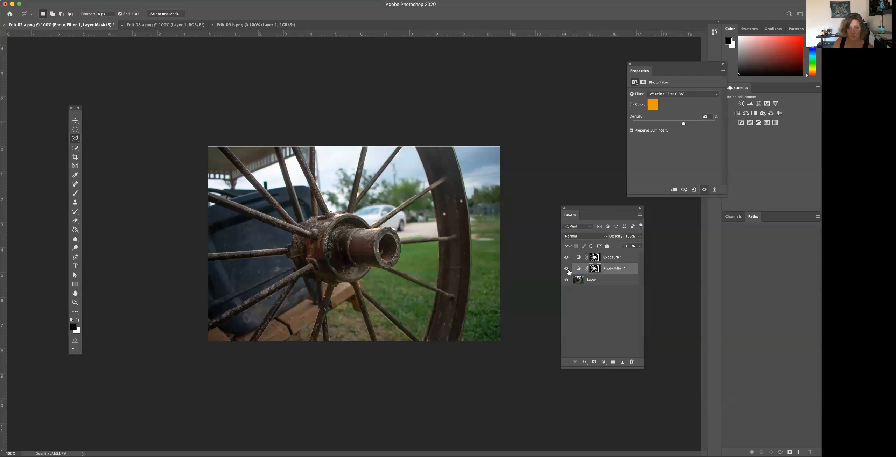
pyautogui.moveTo(566, 269); pyautogui.dragTo(567, 257)
pyautogui.moveTo(682, 123); pyautogui.dragTo(681, 128)
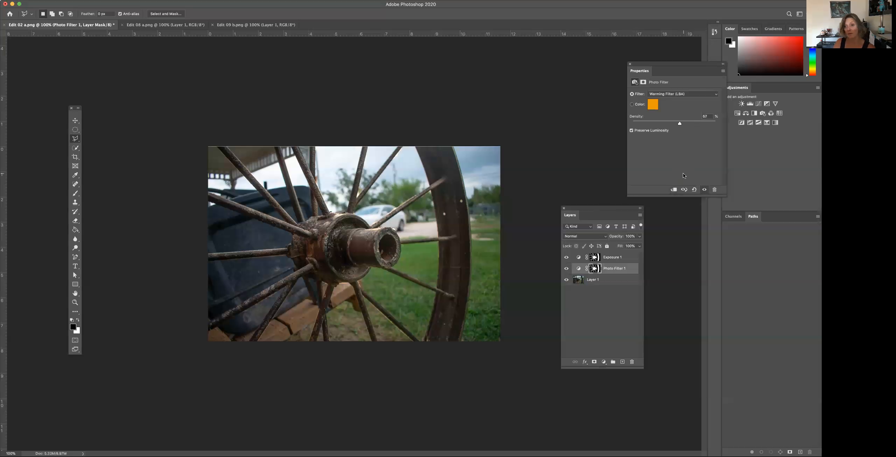